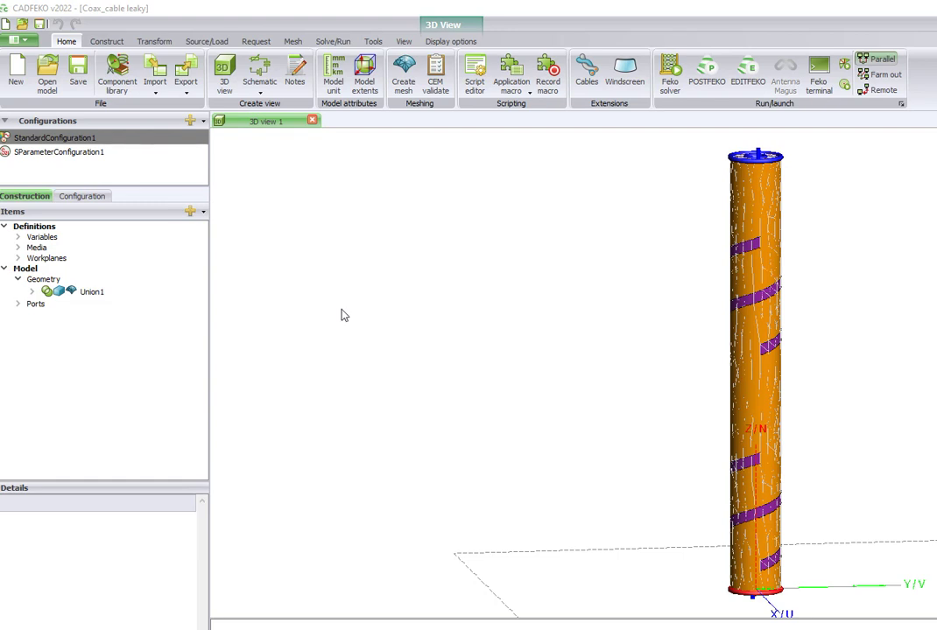
List the model variables, browse the Request and Source/Load tabs, and select Fmin (1e9)
{"action": "left_click", "coordinate": [18, 237]}
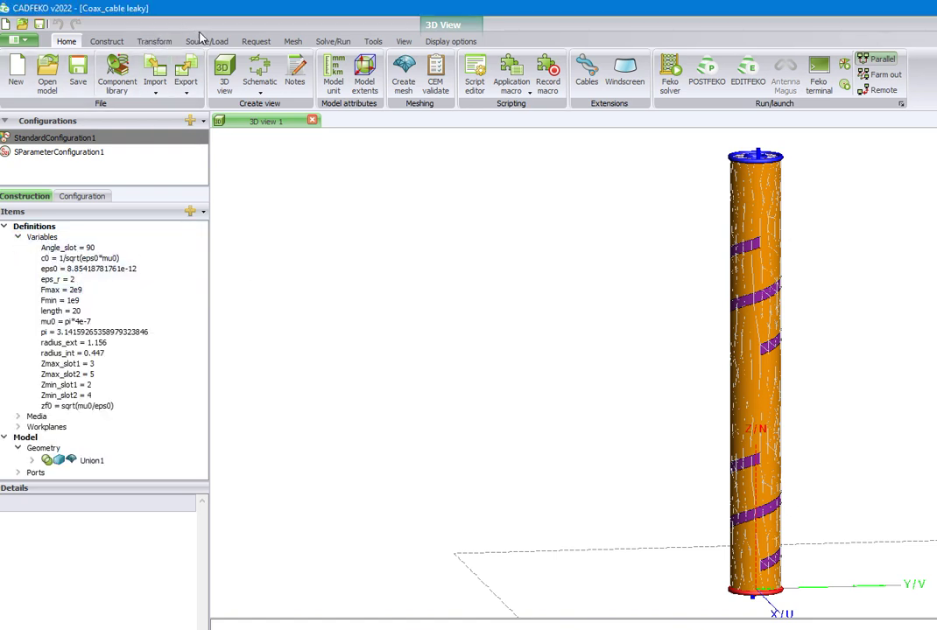
{"action": "left_click", "coordinate": [249, 46]}
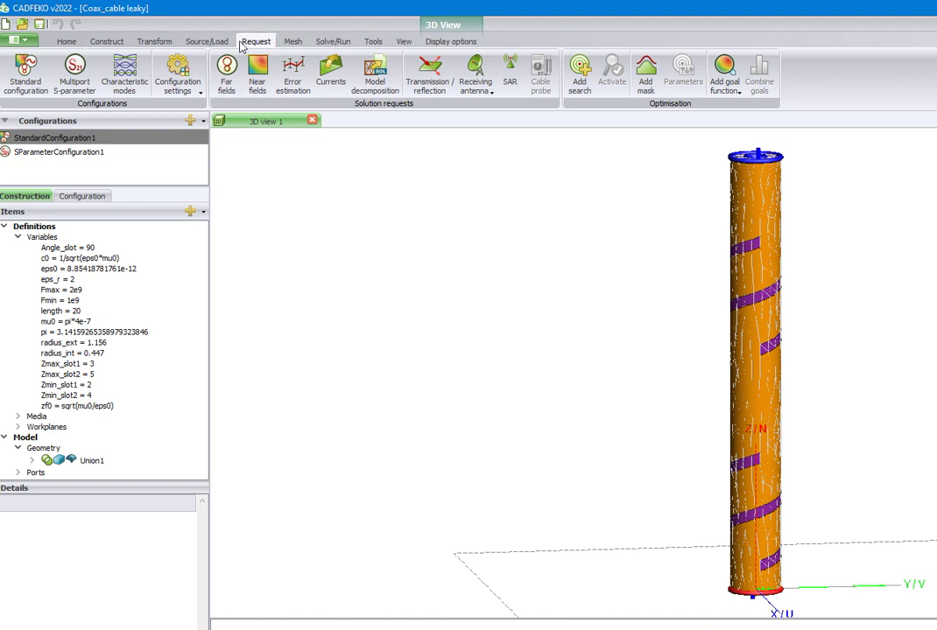
{"action": "left_click", "coordinate": [218, 43]}
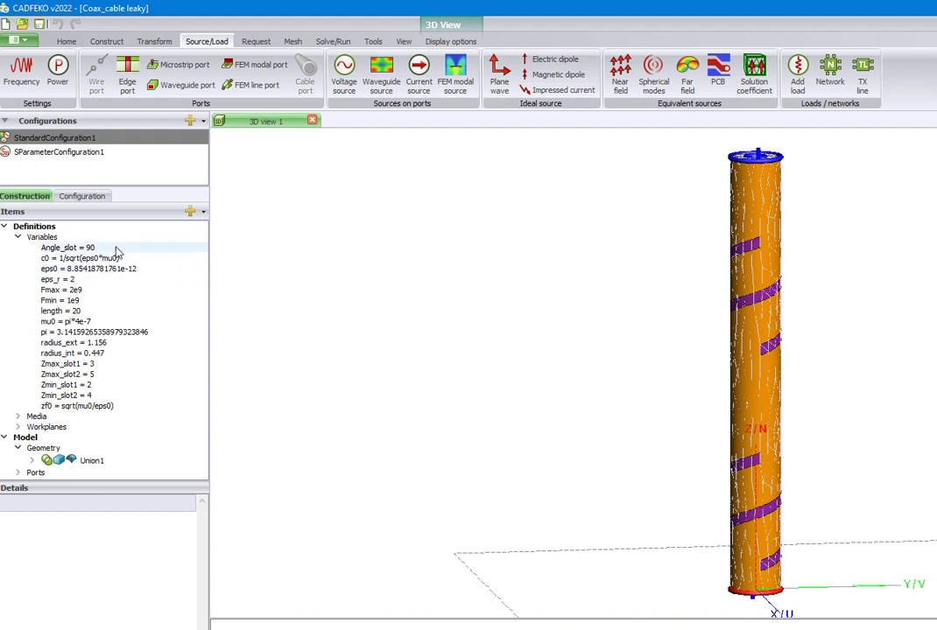
{"action": "left_click", "coordinate": [88, 302]}
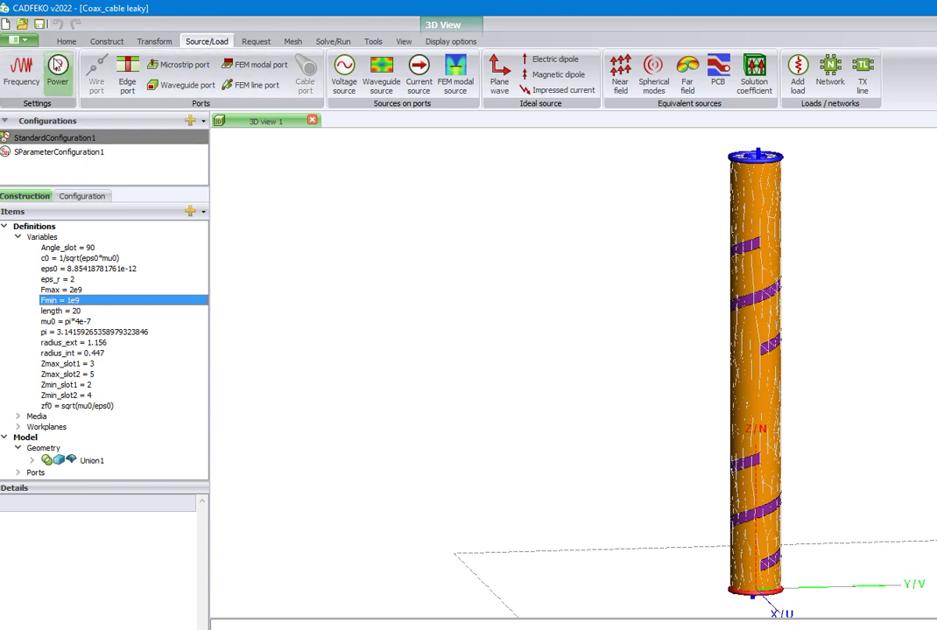
Open the Solution frequency settings and inspect the Fmax end frequency and the 21-frequency count
{"action": "left_click", "coordinate": [32, 77]}
{"action": "type", "text": "Fmax"}
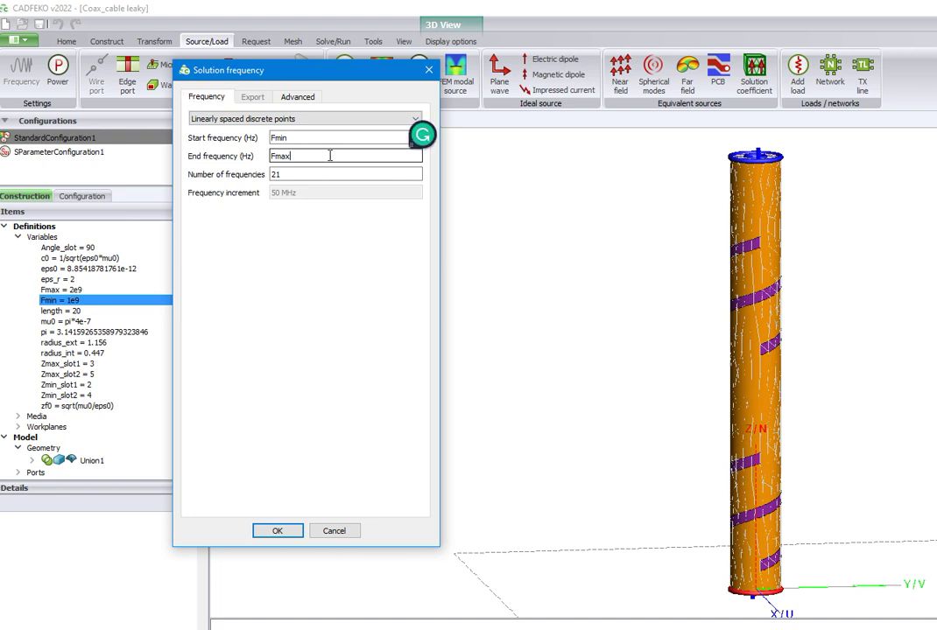
{"action": "left_click", "coordinate": [330, 156]}
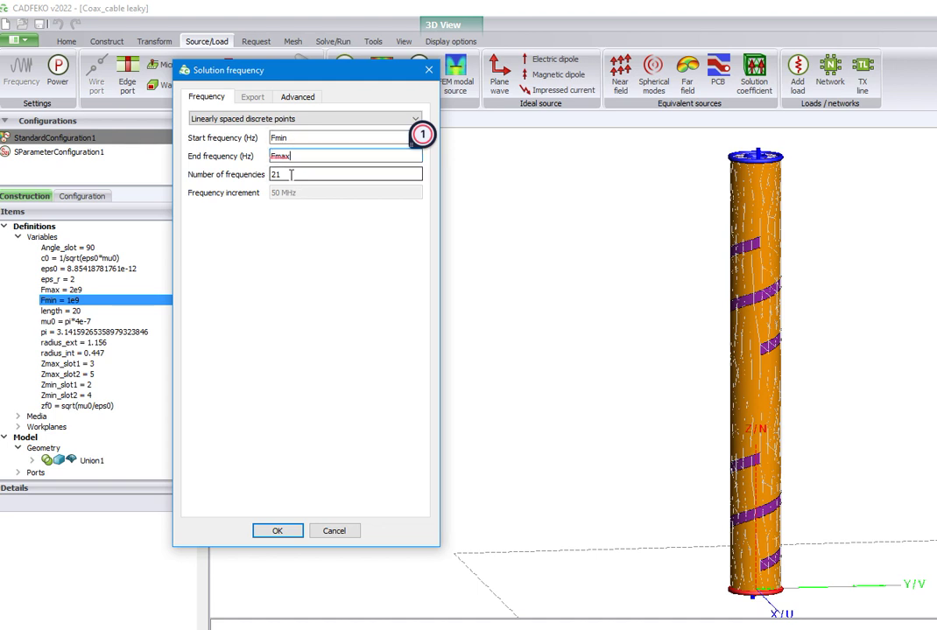
{"action": "left_click", "coordinate": [291, 174]}
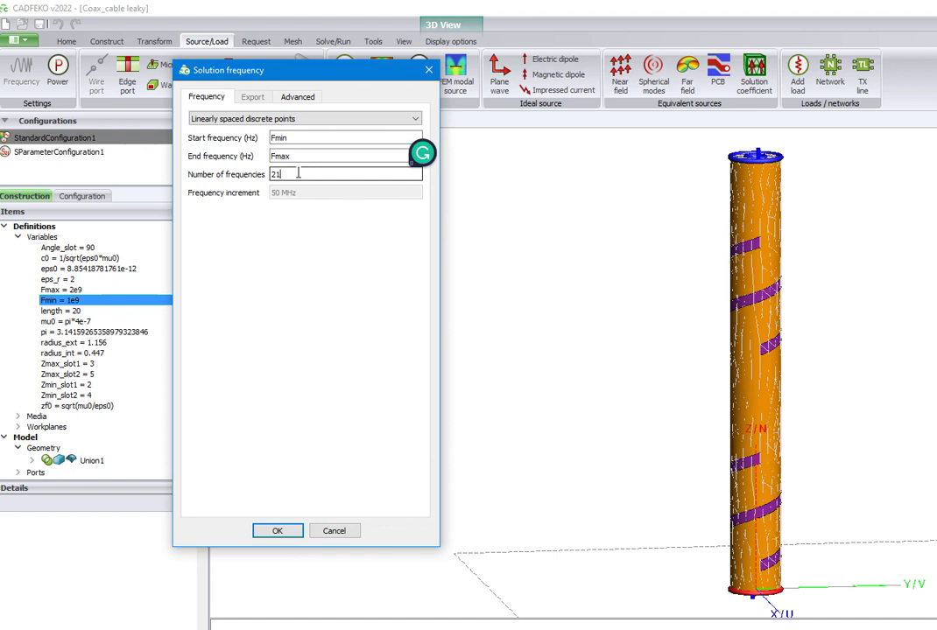
Try 15 then 10 as the number of frequencies, then cancel the Solution frequency dialog
{"action": "key", "text": "BackSpace"}
{"action": "key", "text": "BackSpace"}
{"action": "type", "text": "1"}
{"action": "type", "text": "5"}
{"action": "key", "text": "BackSpace"}
{"action": "type", "text": "0"}
{"action": "left_click", "coordinate": [293, 177]}
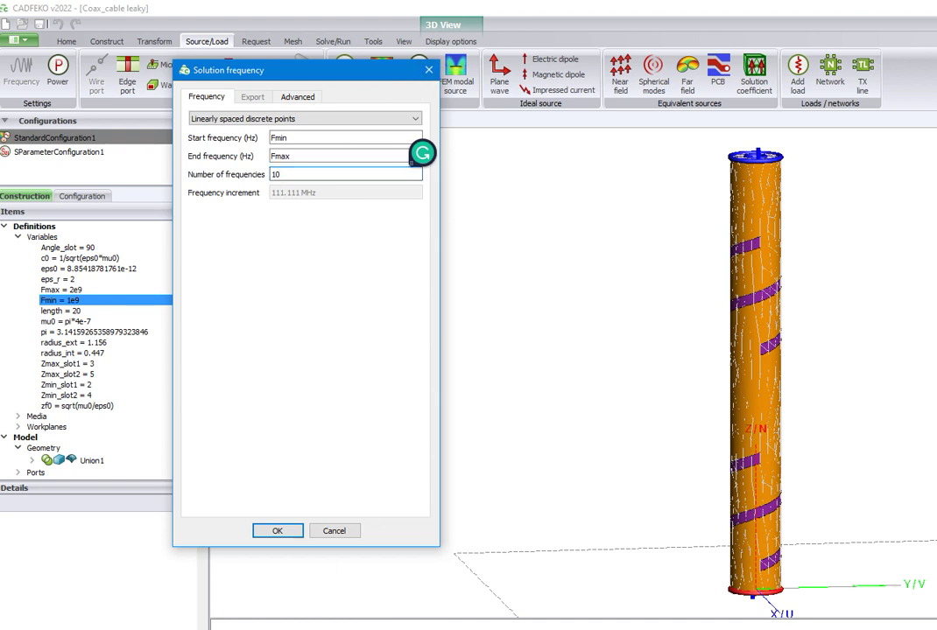
{"action": "left_click", "coordinate": [349, 535]}
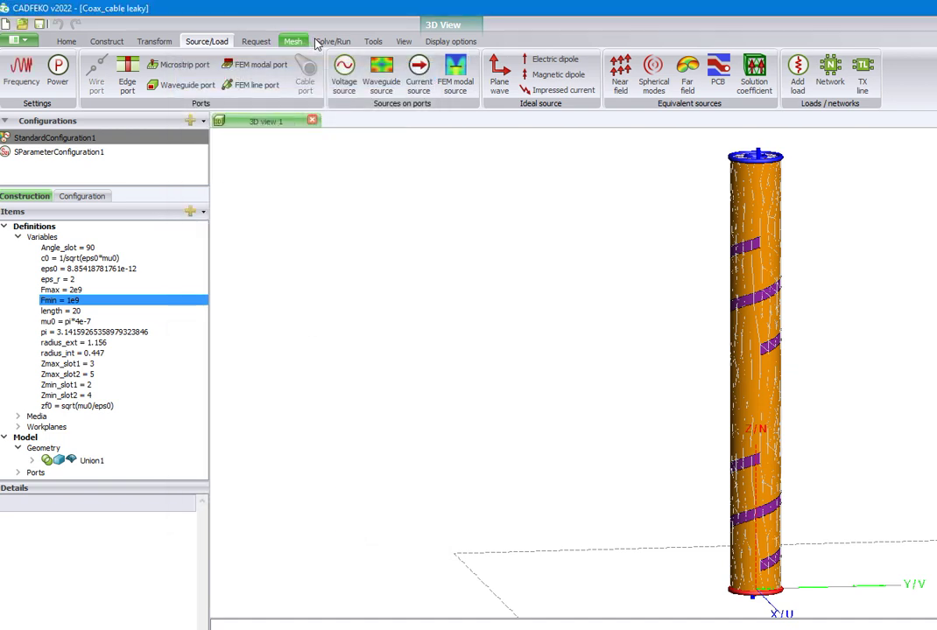
Save the Coax_cable leaky project and run the Feko solver from the Solve/Run tab
{"action": "left_click", "coordinate": [373, 42]}
{"action": "left_click", "coordinate": [342, 43]}
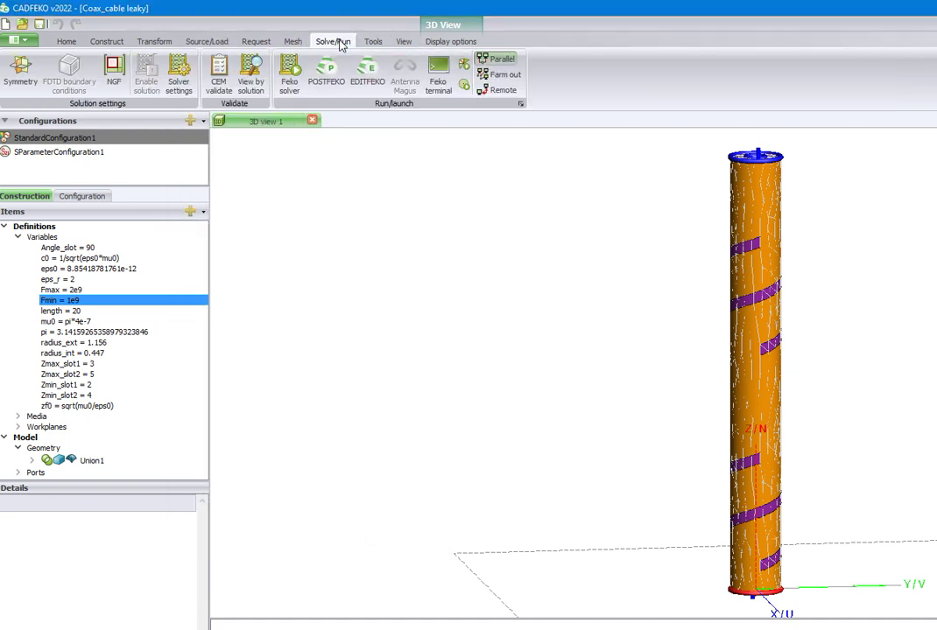
{"action": "left_click", "coordinate": [289, 68]}
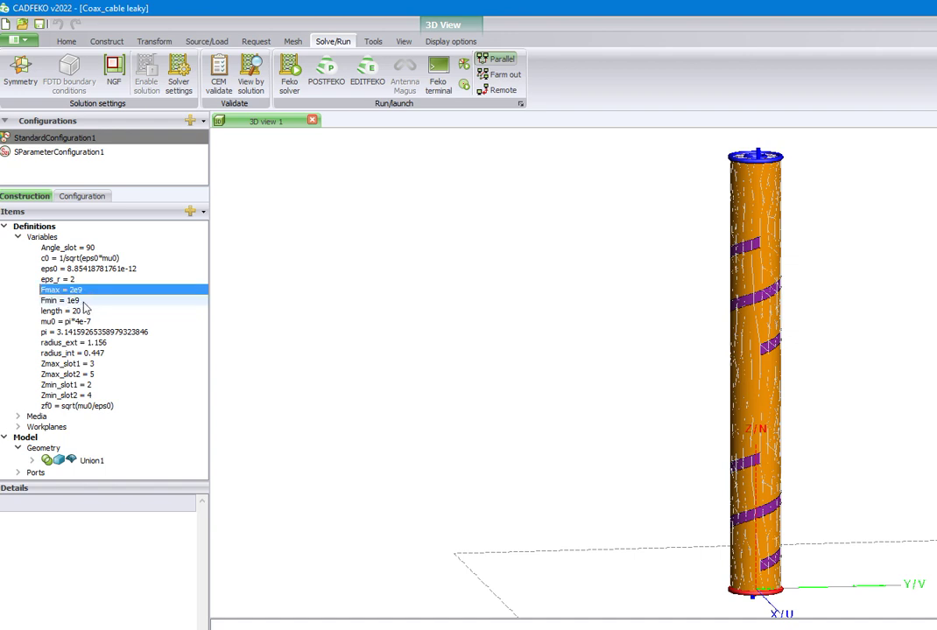
Change the Fmin variable from 1e9 to 0.5e9 and apply it
{"action": "double_click", "coordinate": [70, 300]}
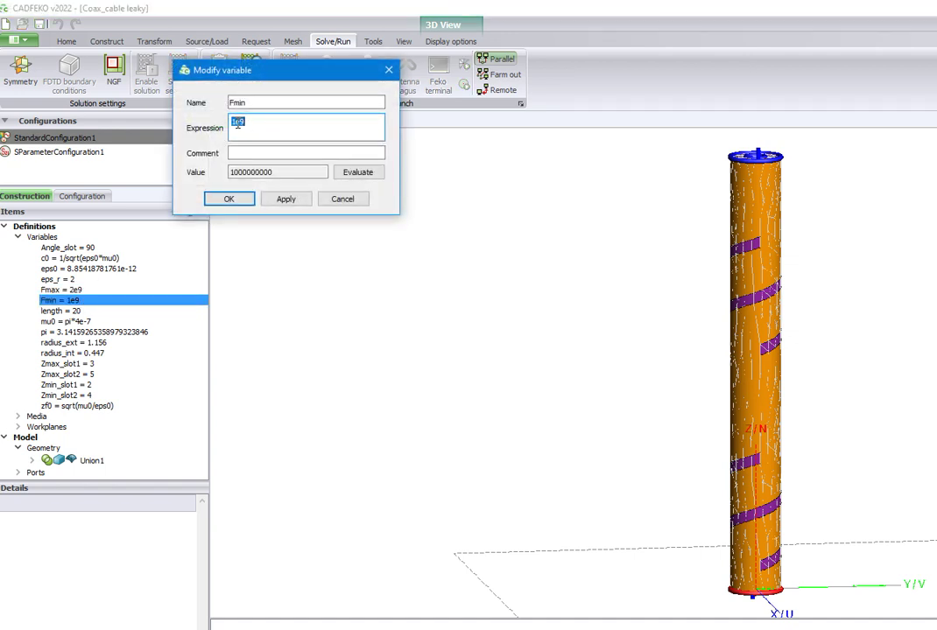
{"action": "key", "text": "End"}
{"action": "key", "text": "BackSpace"}
{"action": "type", "text": "0."}
{"action": "type", "text": "5"}
{"action": "left_click", "coordinate": [280, 200]}
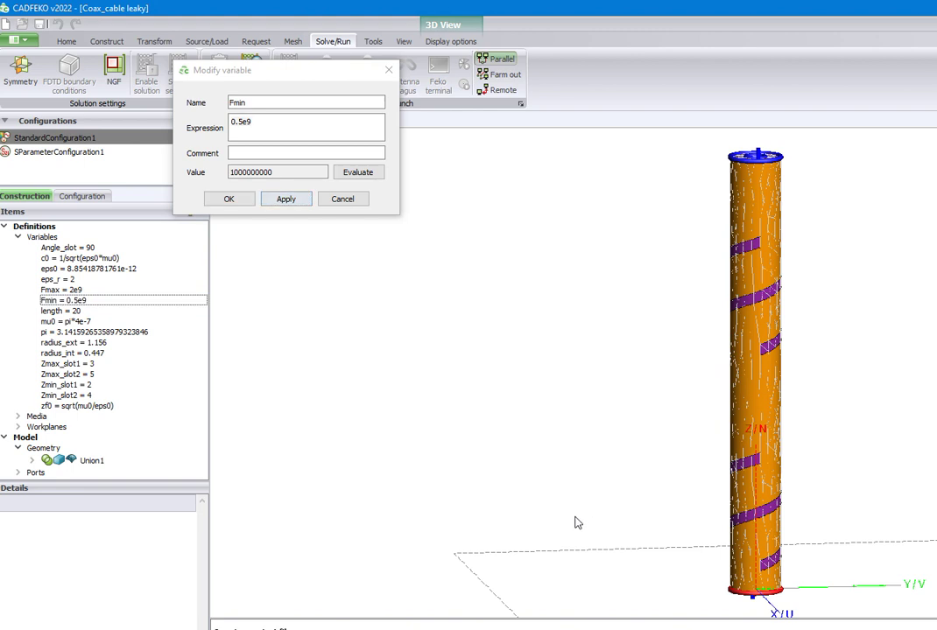
{"action": "left_click", "coordinate": [238, 200]}
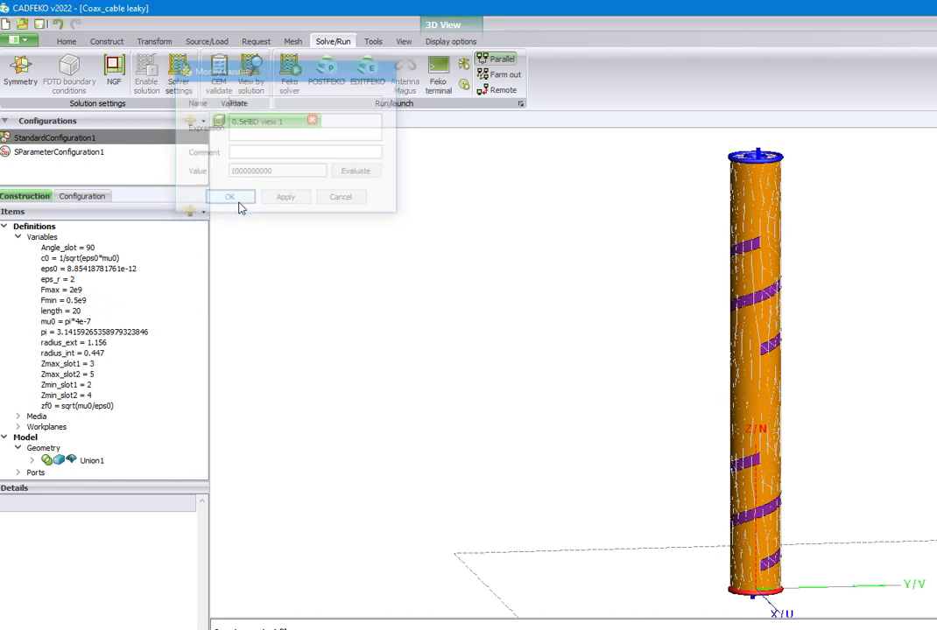
Change the Fmax variable from 2e9 to 5e9 and apply it
{"action": "double_click", "coordinate": [63, 290]}
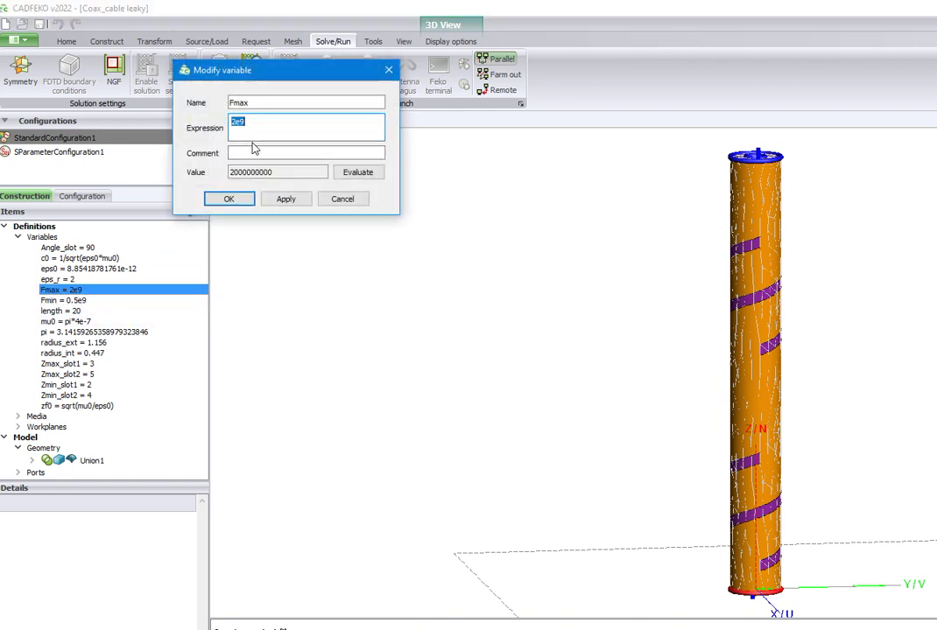
{"action": "key", "text": "Home"}
{"action": "key", "text": "Delete"}
{"action": "left_click", "coordinate": [272, 194]}
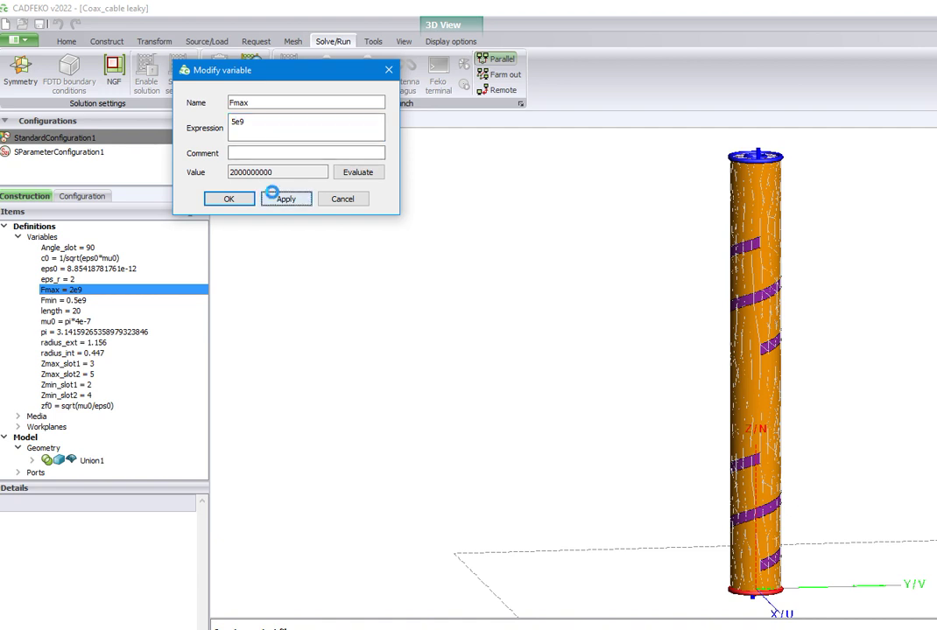
{"action": "left_click", "coordinate": [240, 201]}
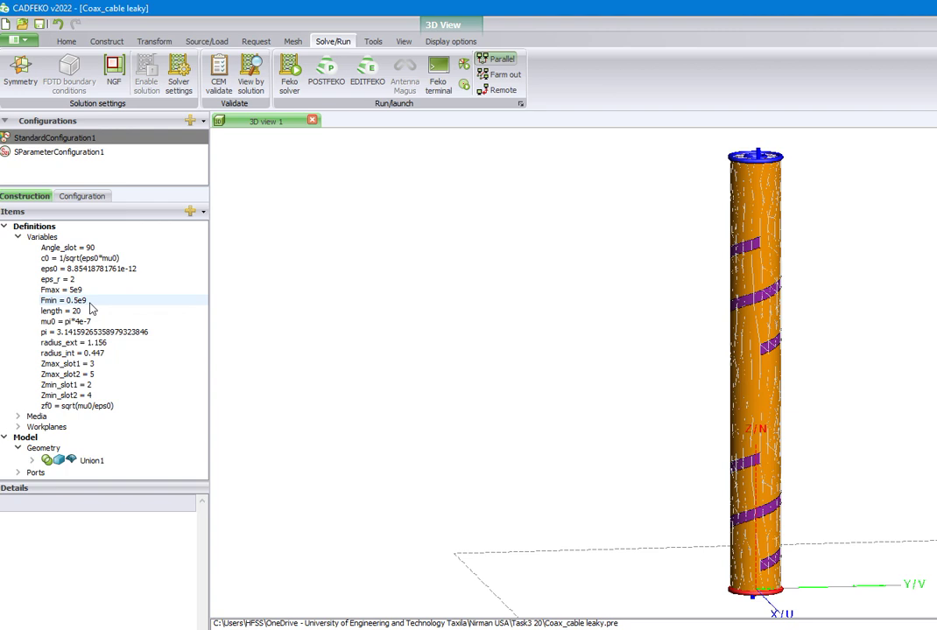
Check the frequency sweep now steps at 225 MHz, cancel, and switch to POSTFEKO
{"action": "left_click", "coordinate": [206, 41]}
{"action": "left_click", "coordinate": [30, 85]}
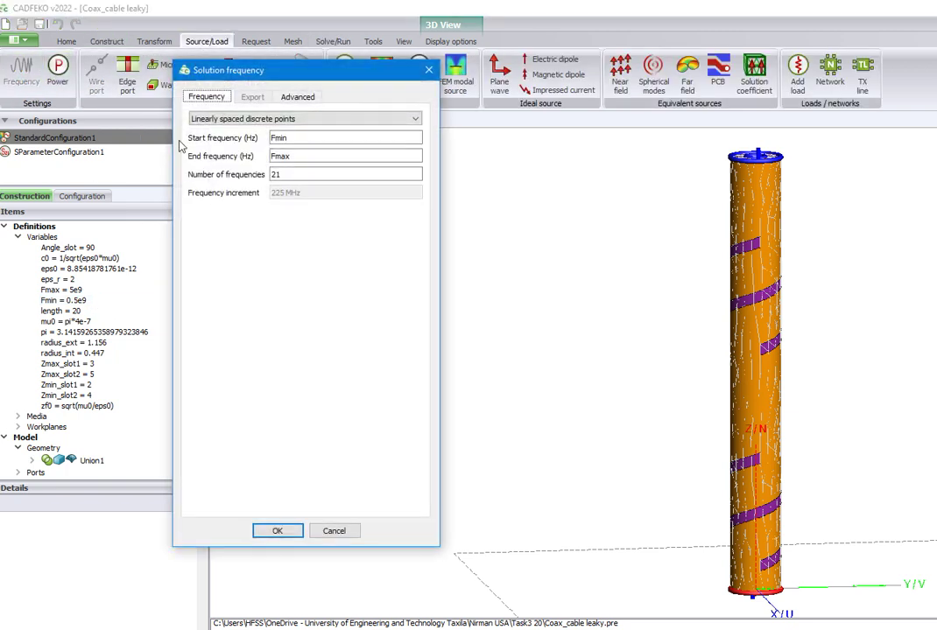
{"action": "left_click", "coordinate": [298, 175]}
{"action": "left_click", "coordinate": [294, 175]}
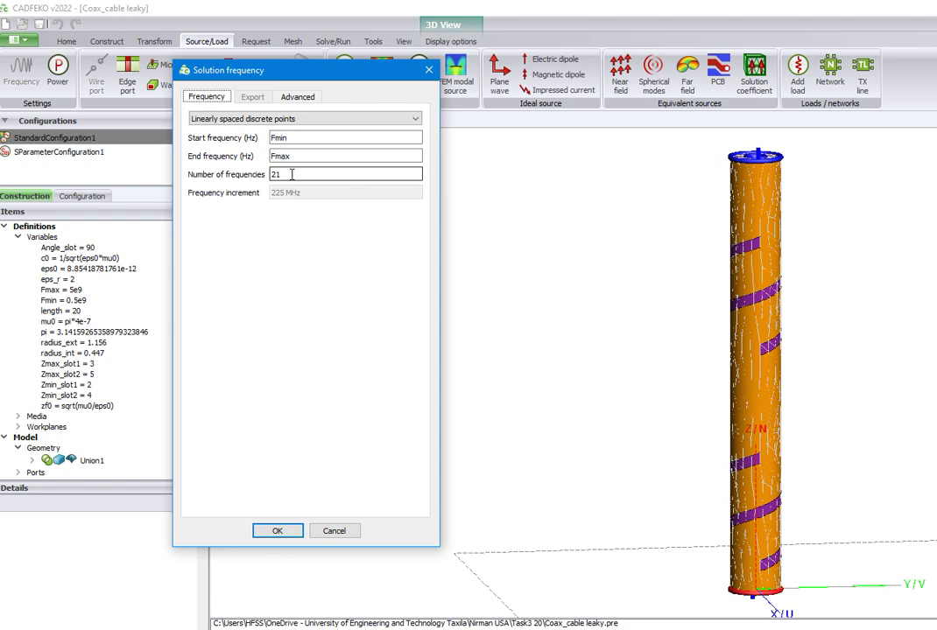
{"action": "left_click", "coordinate": [340, 532]}
{"action": "key", "text": "alt+3"}
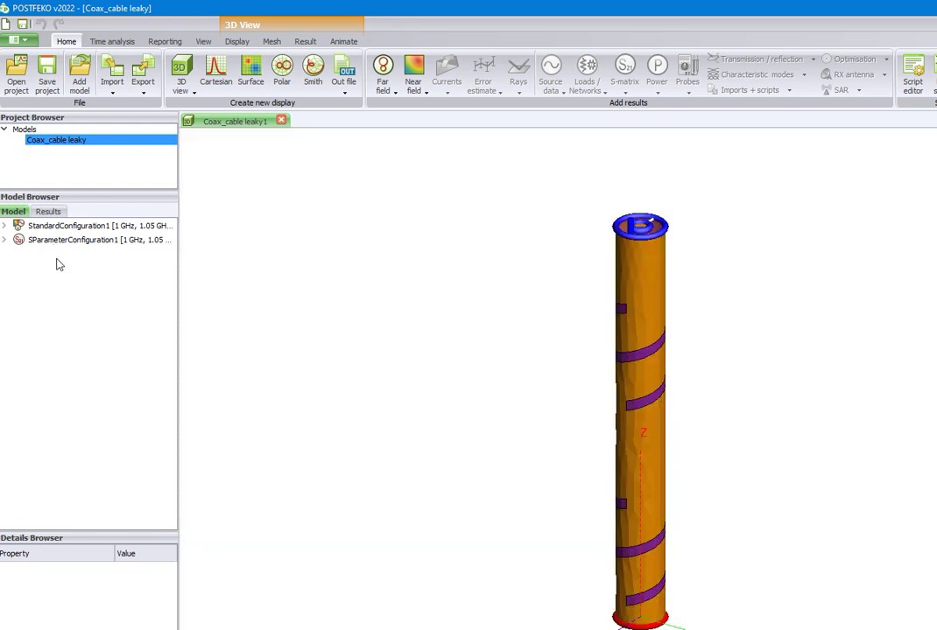
Expand SParameterConfiguration1 and its Requests to reveal SParameter1
{"action": "double_click", "coordinate": [61, 239]}
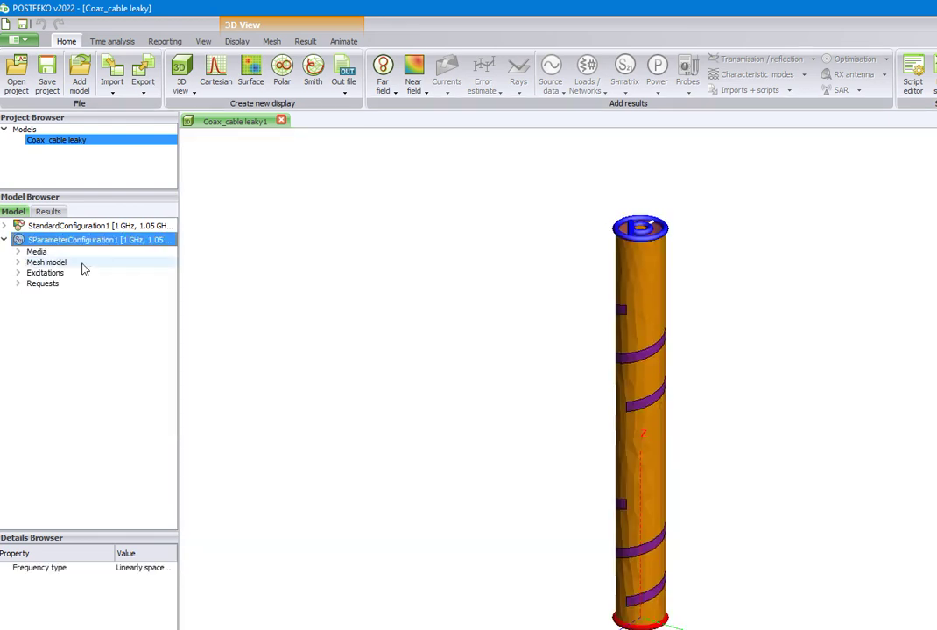
{"action": "left_click", "coordinate": [18, 284]}
{"action": "left_click", "coordinate": [48, 297]}
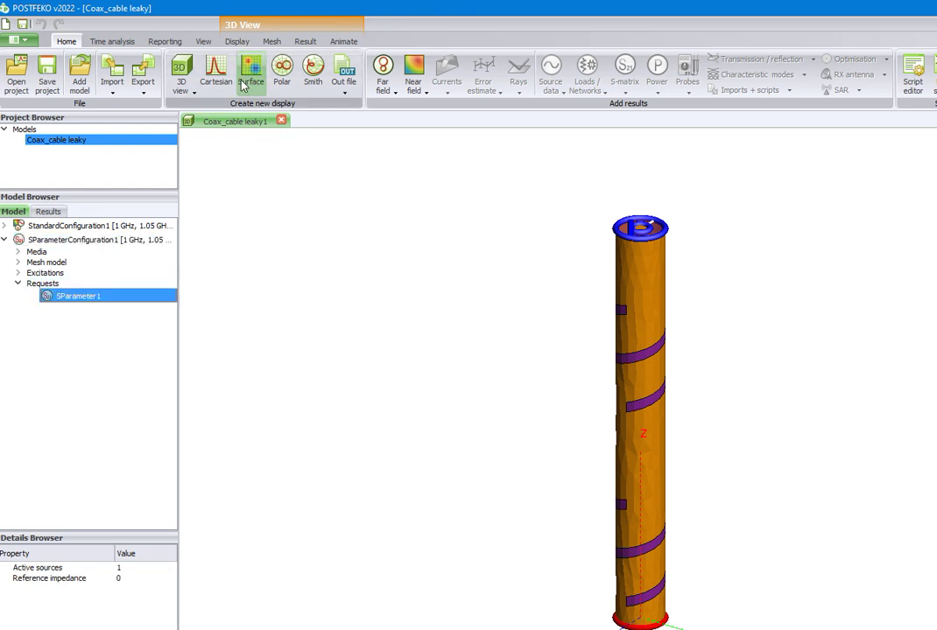
Create a new Cartesian graph and drag SParameter1 onto it
{"action": "left_click", "coordinate": [211, 84]}
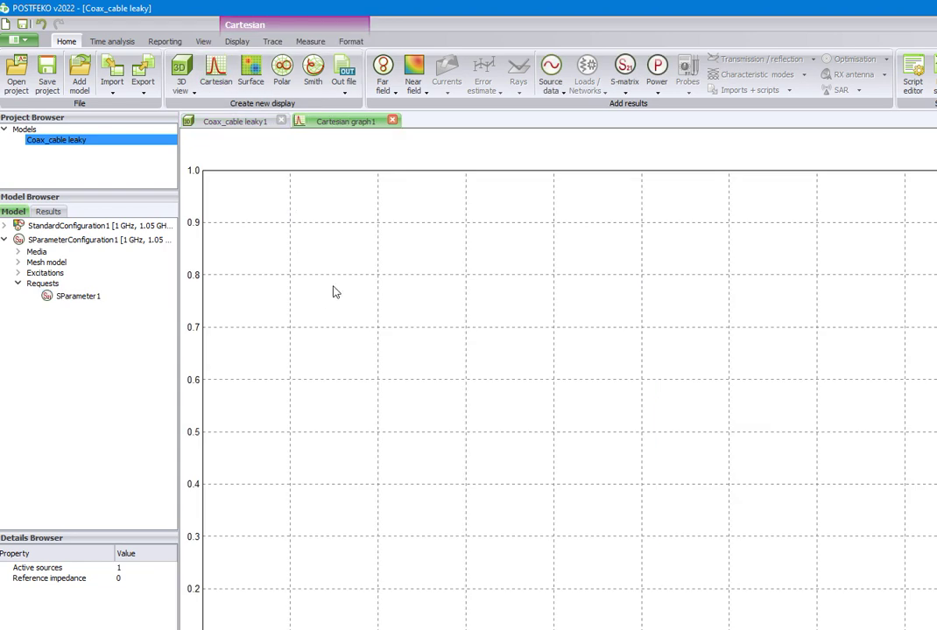
{"action": "left_click", "coordinate": [413, 322]}
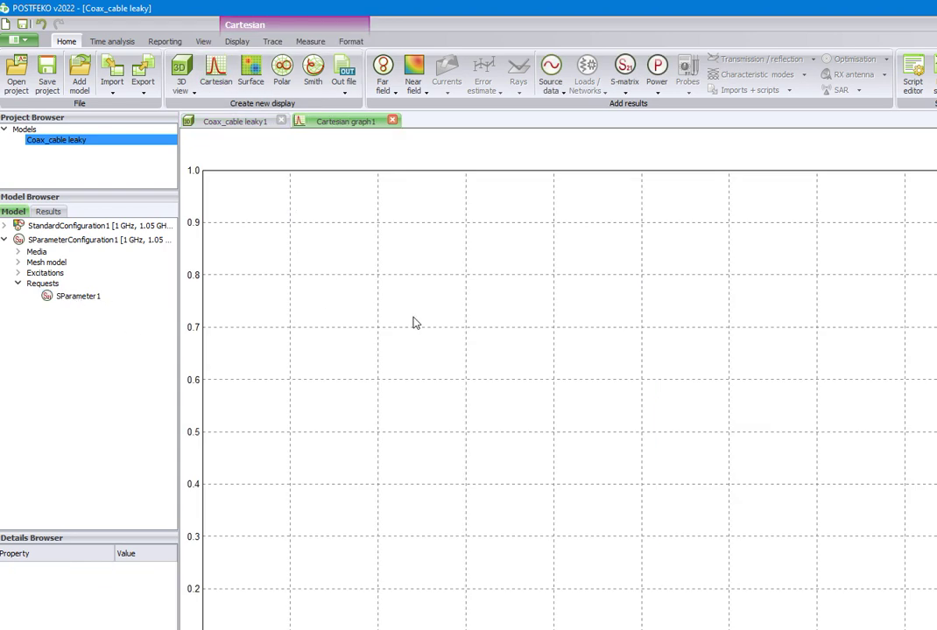
{"action": "left_click", "coordinate": [95, 301]}
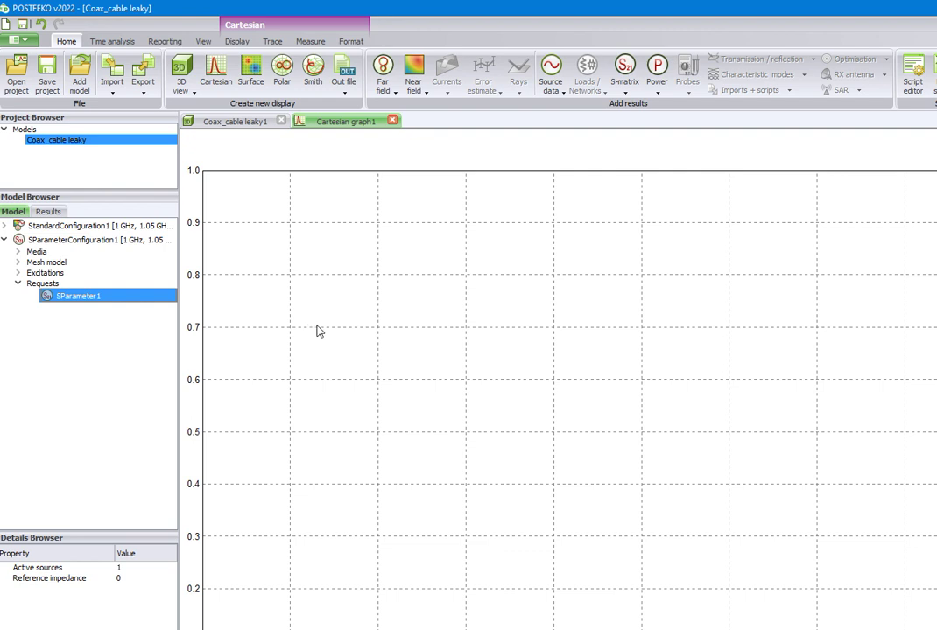
{"action": "left_click_drag", "start_coordinate": [76, 299], "coordinate": [403, 349]}
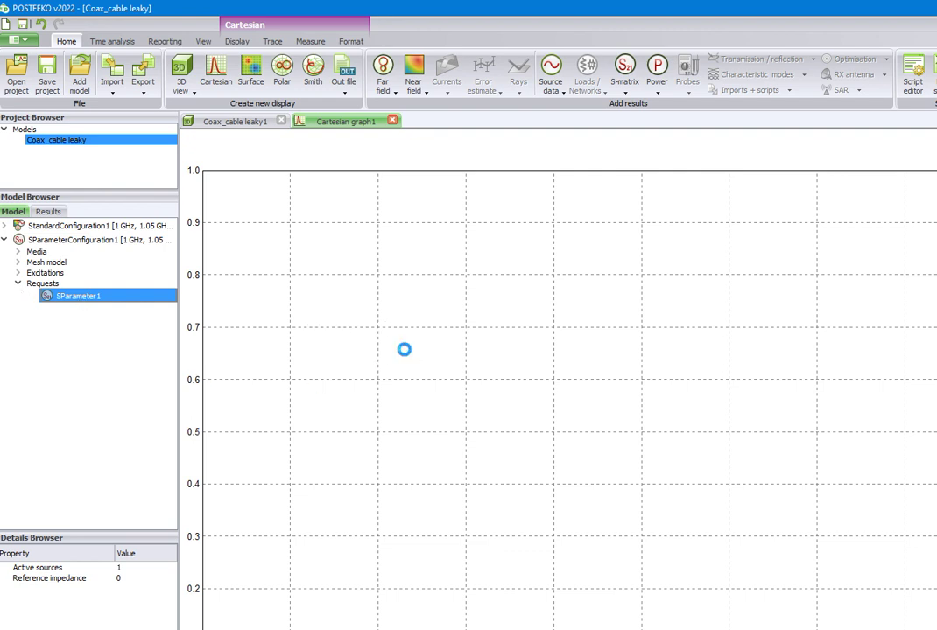